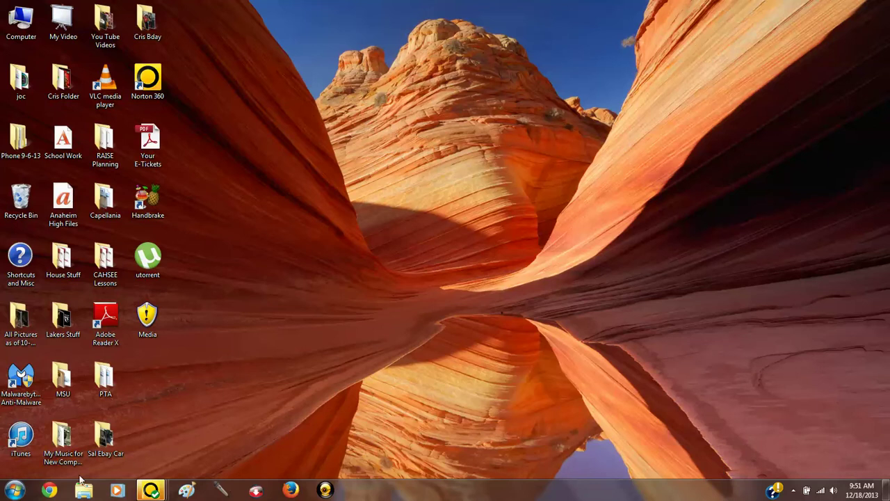
# Launch Chrome, load google.com, and go to the Google sign-in page.
pyautogui.click(50, 491)
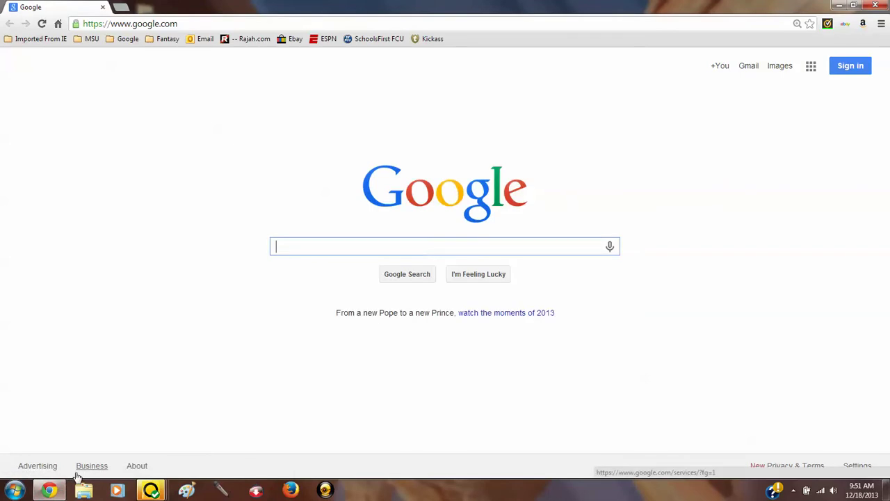
pyautogui.click(161, 26)
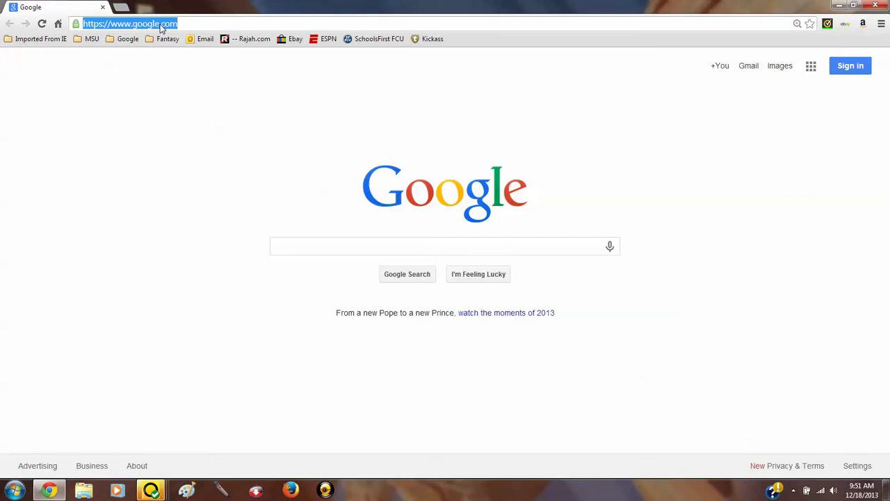
pyautogui.write('g')
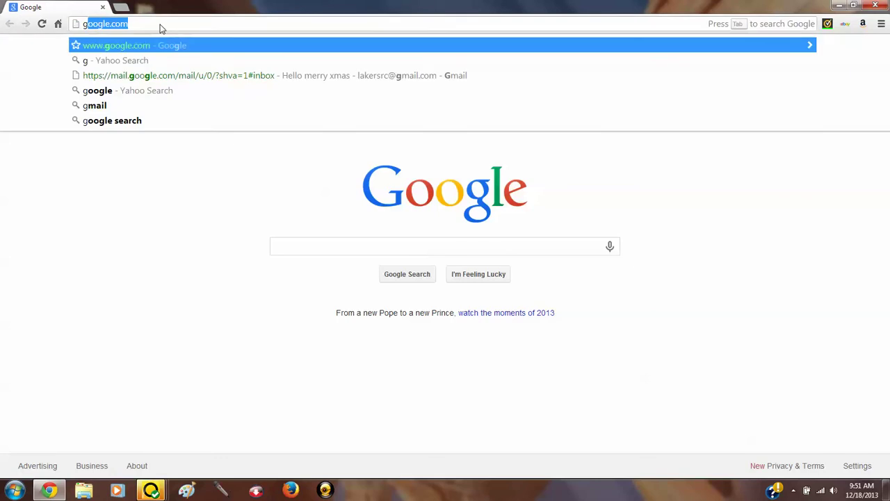
pyautogui.write('oogle.com')
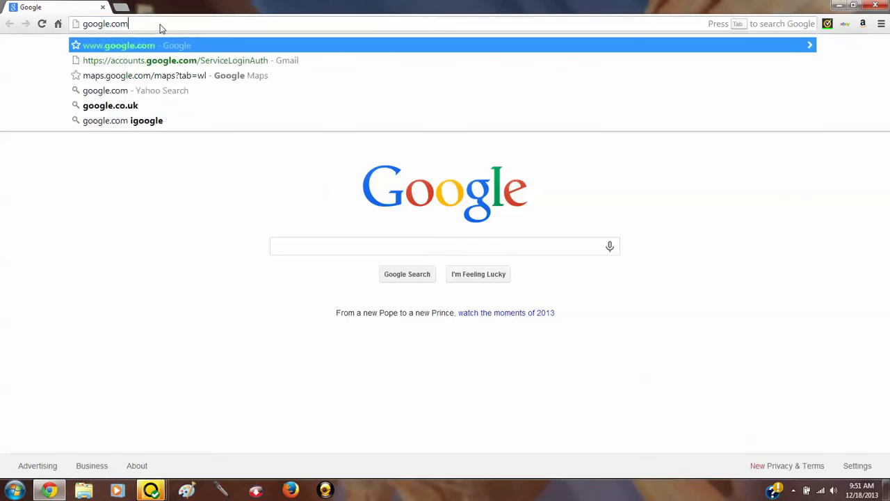
pyautogui.press('Return')
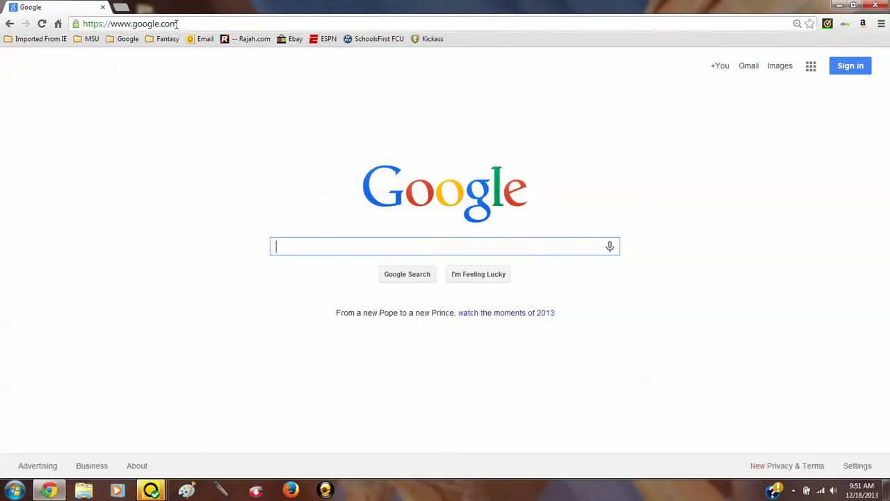
pyautogui.click(857, 74)
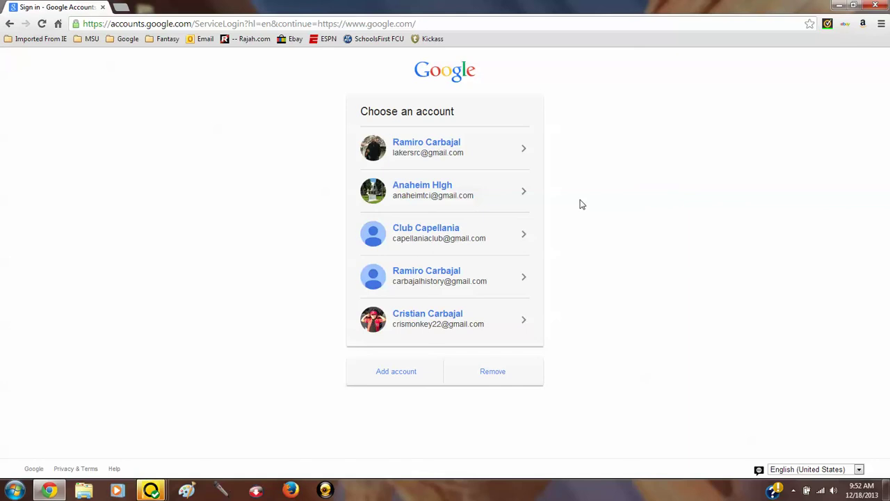
# Choose Add account, then Create an account to reach the sign-up form.
pyautogui.click(398, 378)
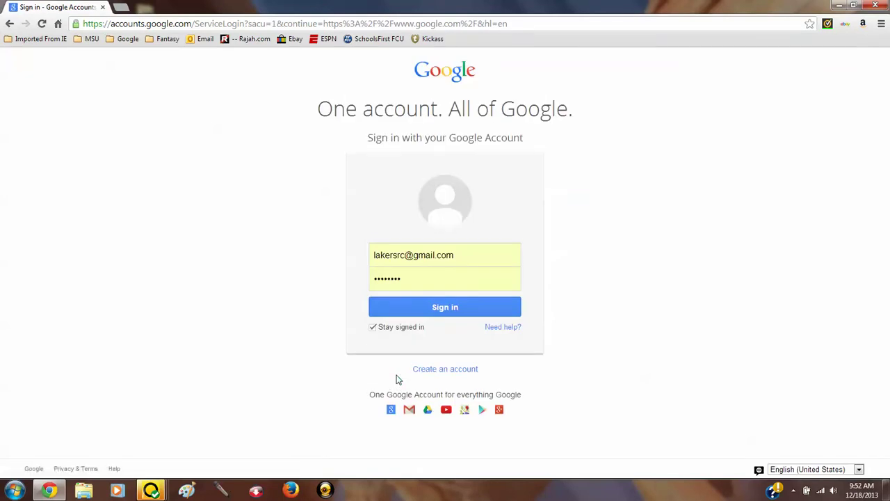
pyautogui.click(431, 370)
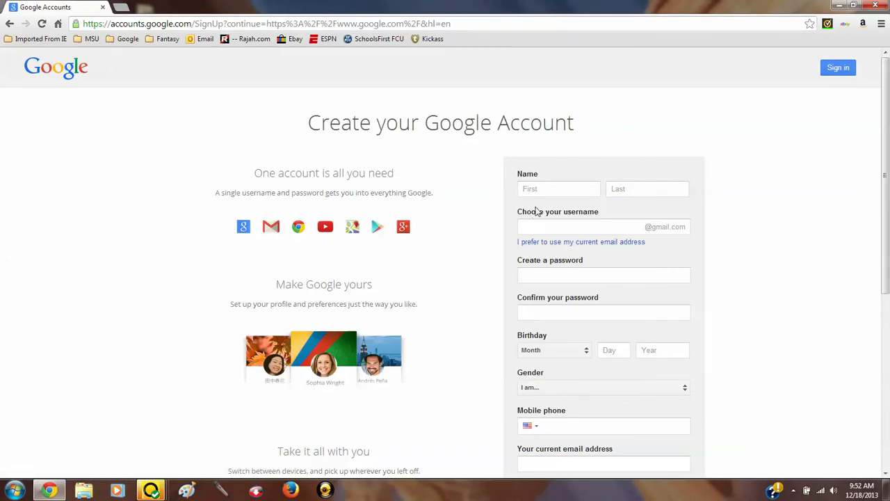
# Enter first name 'Anaheim' and last name 'High School', replacing the initial name entry.
pyautogui.click(549, 189)
pyautogui.write('Rami')
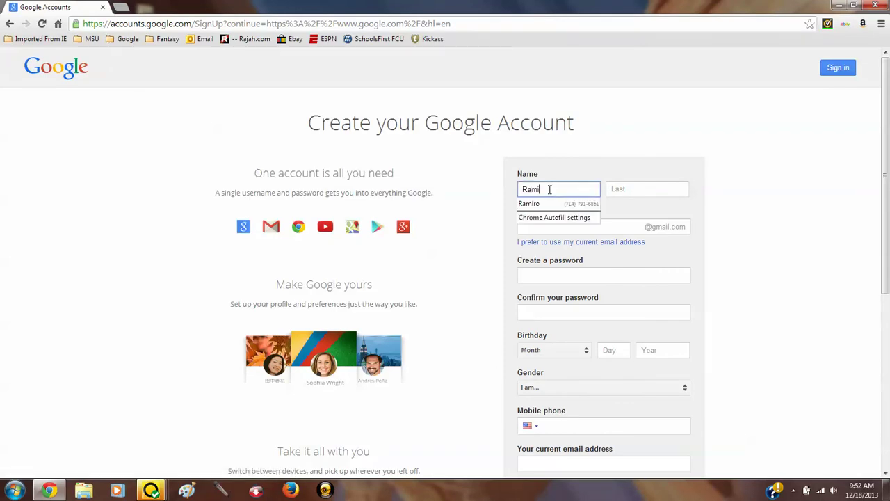
pyautogui.write('ro')
pyautogui.click(619, 190)
pyautogui.write('C')
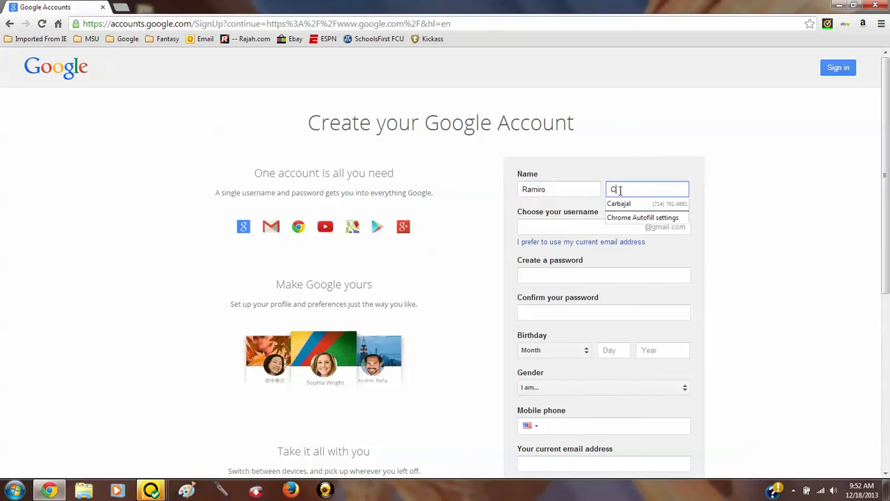
pyautogui.press('BackSpace')
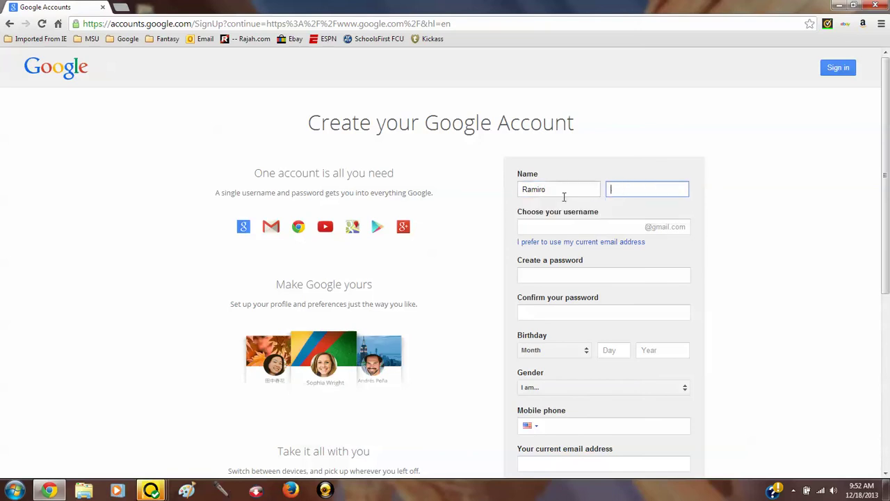
pyautogui.click(565, 194)
pyautogui.doubleClick(564, 195)
pyautogui.write('An')
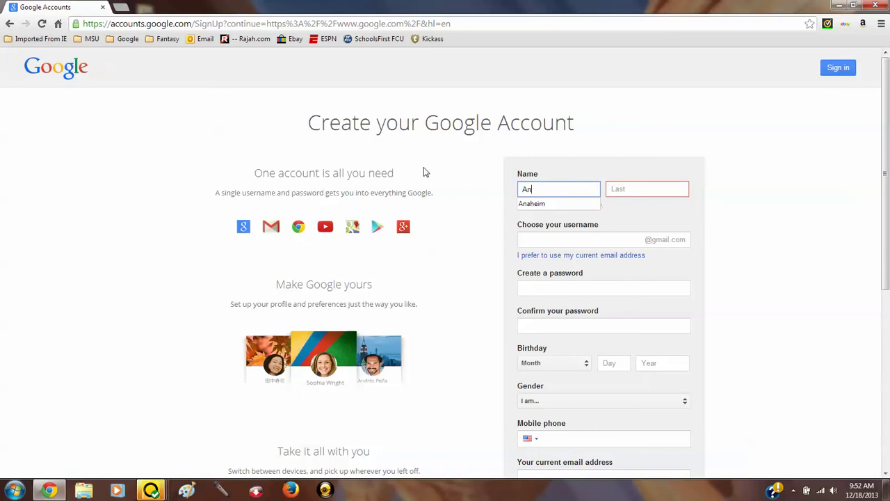
pyautogui.write('aheim')
pyautogui.click(630, 192)
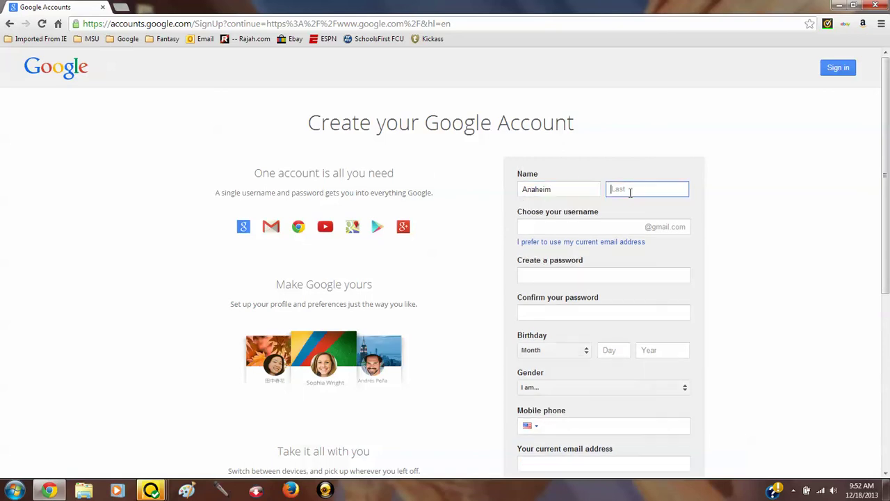
pyautogui.write('High School')
pyautogui.click(632, 231)
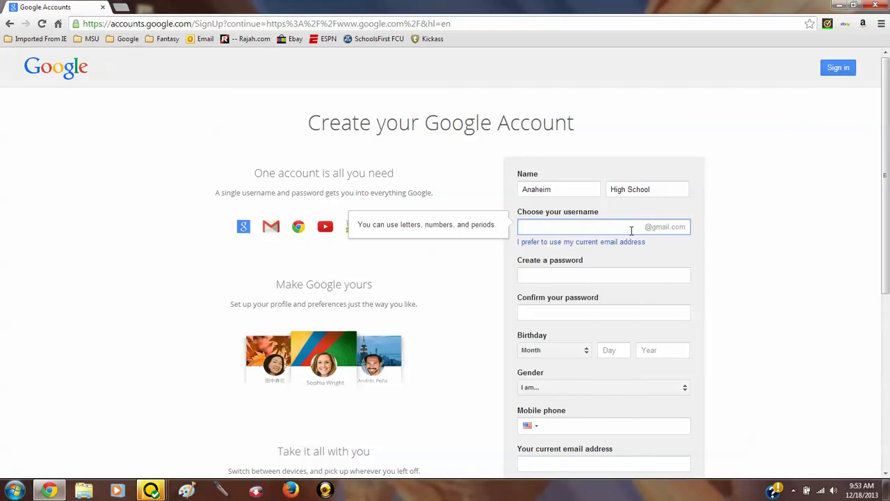
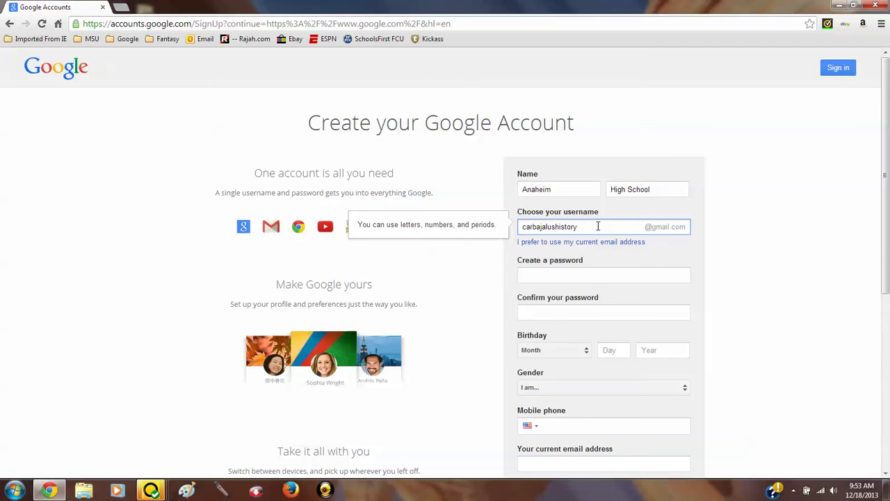
# Choose an available username for the new account, revising it after the availability check.
pyautogui.click(565, 275)
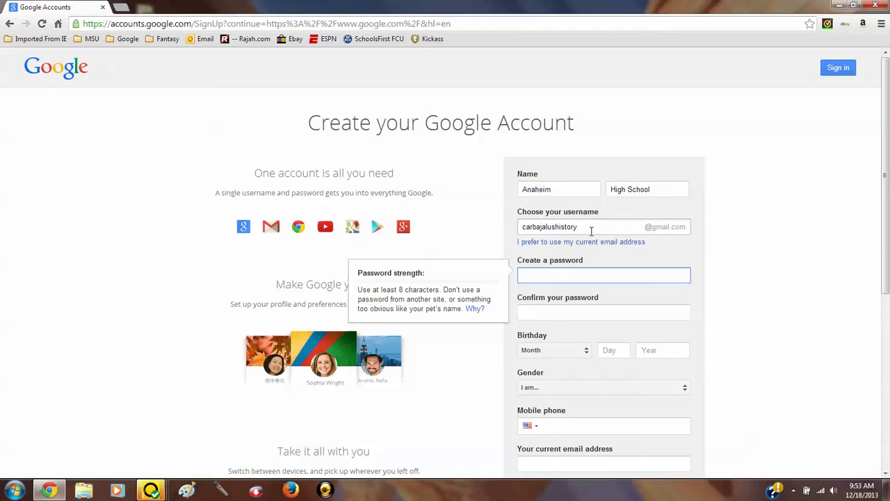
pyautogui.hotkey('shift', 'Tab')
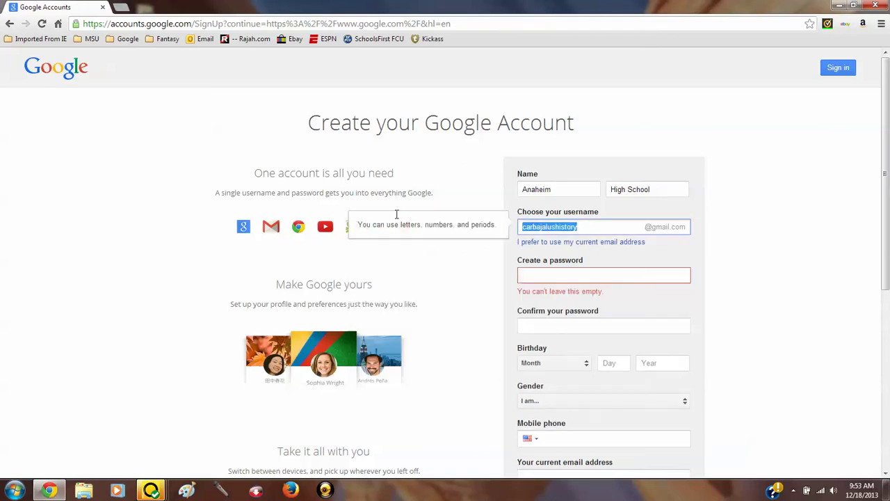
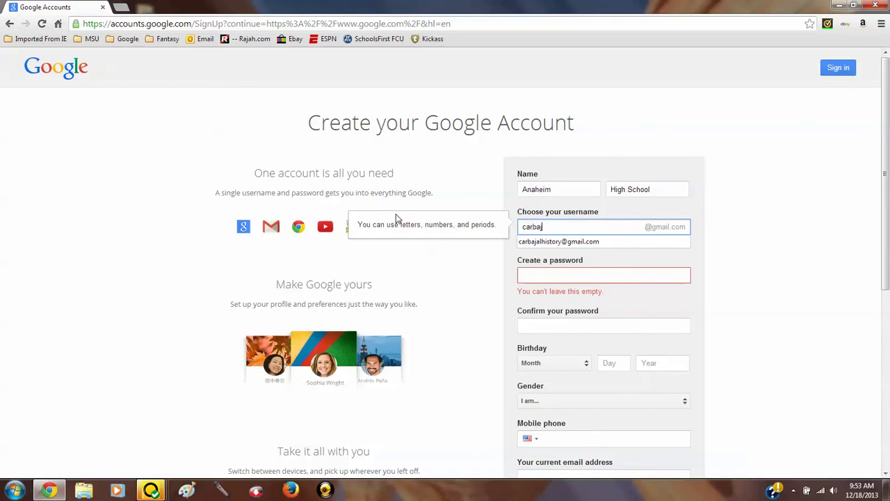
pyautogui.click(544, 278)
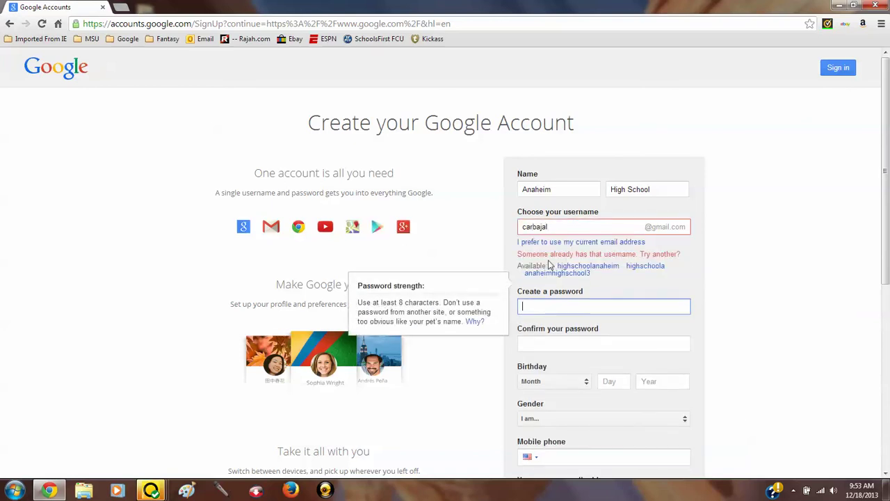
pyautogui.click(572, 226)
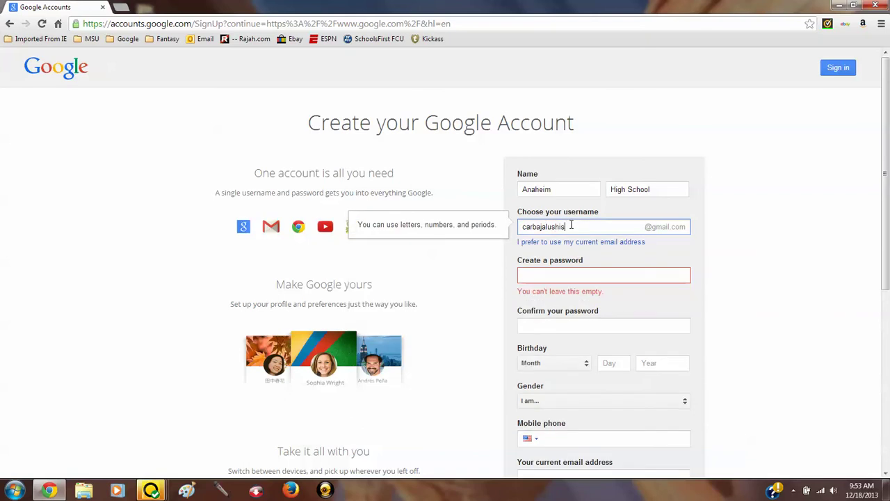
pyautogui.click(553, 273)
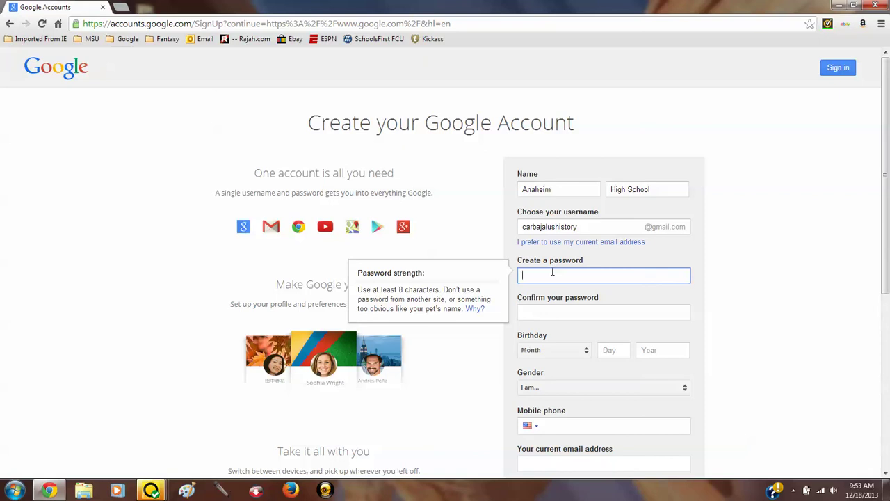
# Enter the account password and confirm it.
pyautogui.write('••••••••')
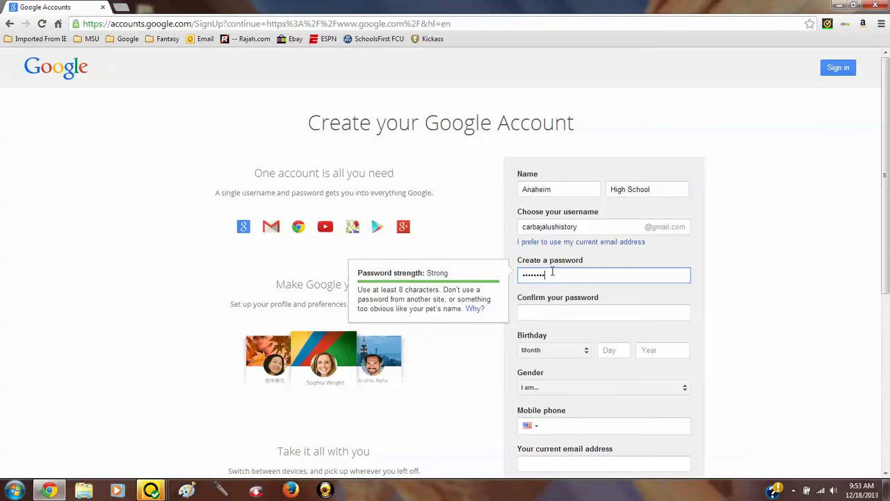
pyautogui.click(549, 307)
pyautogui.write('••••••••')
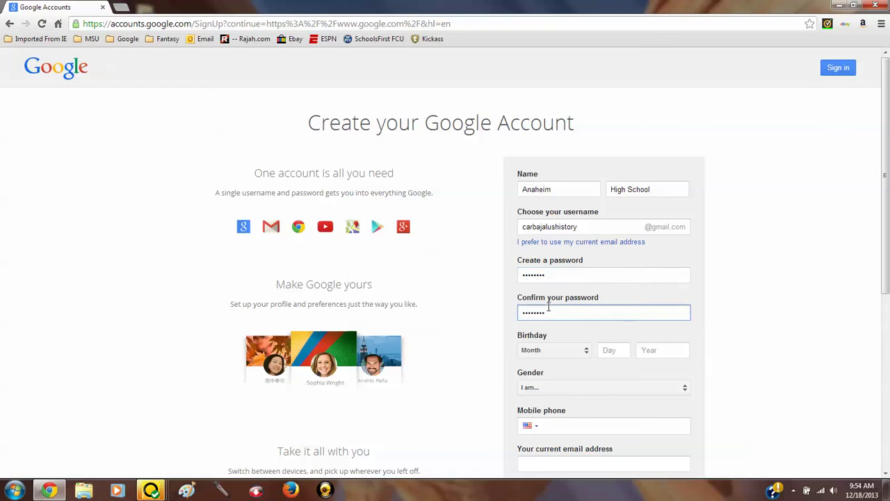
# Set the birthday to May 12, 1978 and the gender to Male.
pyautogui.moveTo(885, 217); pyautogui.dragTo(888, 296)
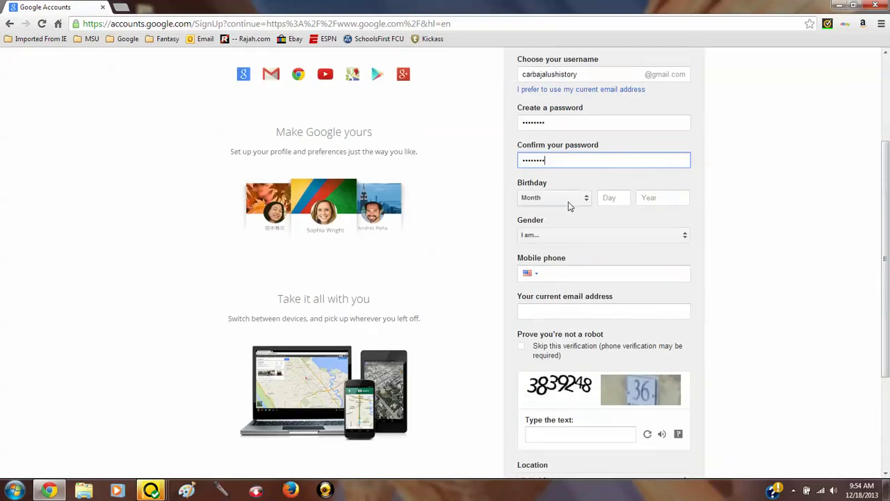
pyautogui.click(568, 200)
pyautogui.click(549, 254)
pyautogui.click(615, 196)
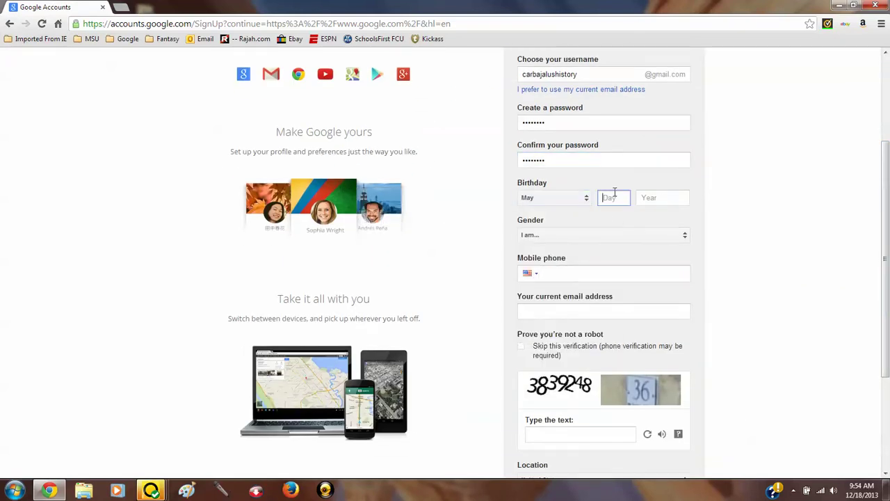
pyautogui.write('12')
pyautogui.click(660, 199)
pyautogui.write('1978')
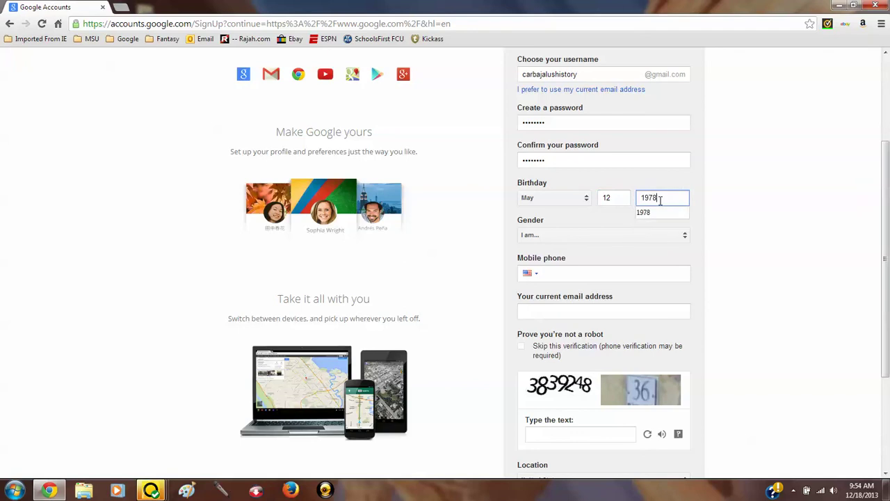
pyautogui.click(645, 215)
pyautogui.click(592, 235)
pyautogui.click(586, 250)
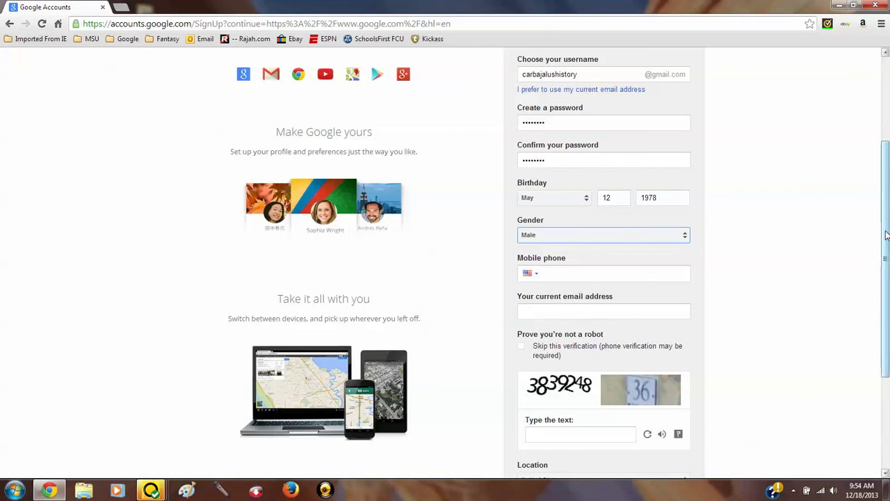
# Type the robot-check characters, tick 'I agree' to the Terms, and submit via Next step.
pyautogui.scroll(-2, 619, 233)
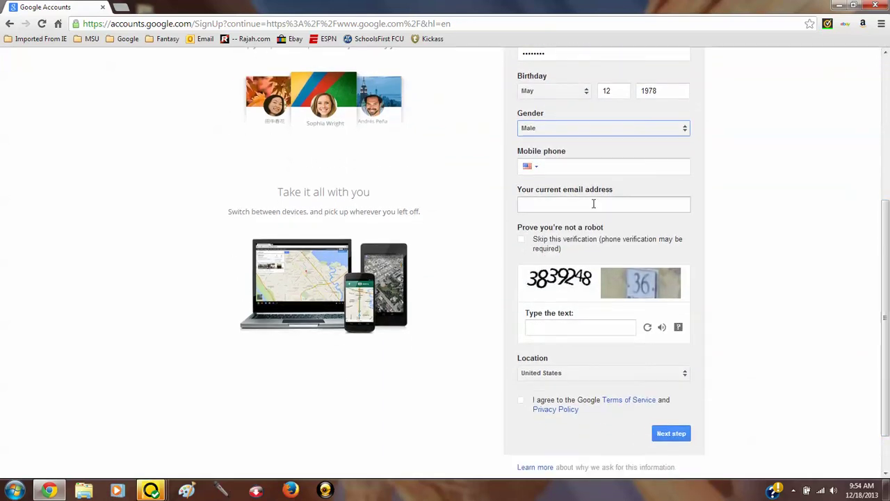
pyautogui.moveTo(886, 226); pyautogui.dragTo(886, 259)
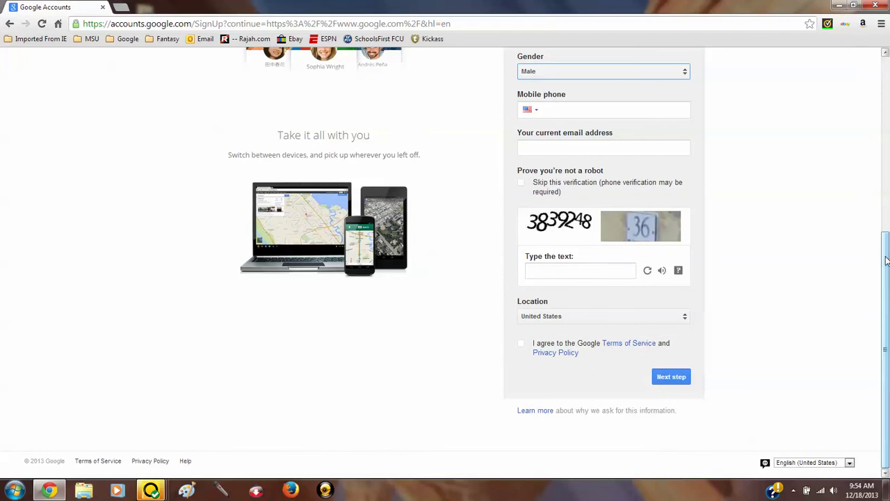
pyautogui.click(578, 273)
pyautogui.write('383924836')
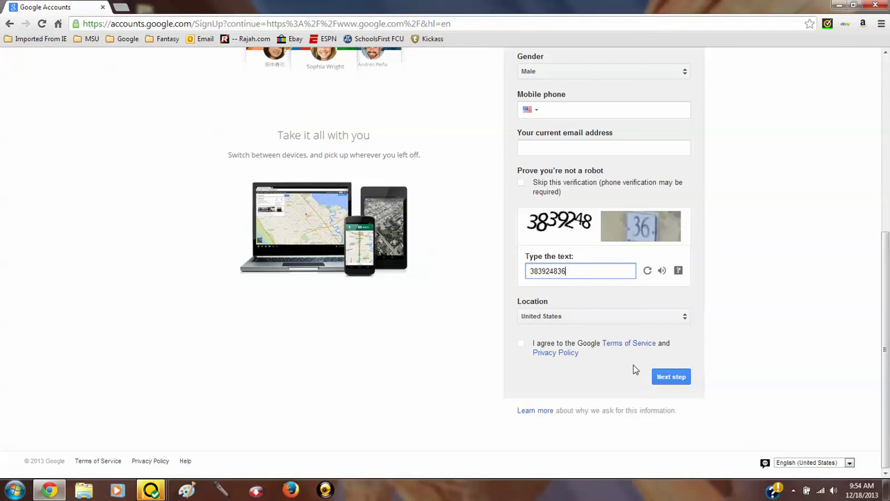
pyautogui.click(668, 377)
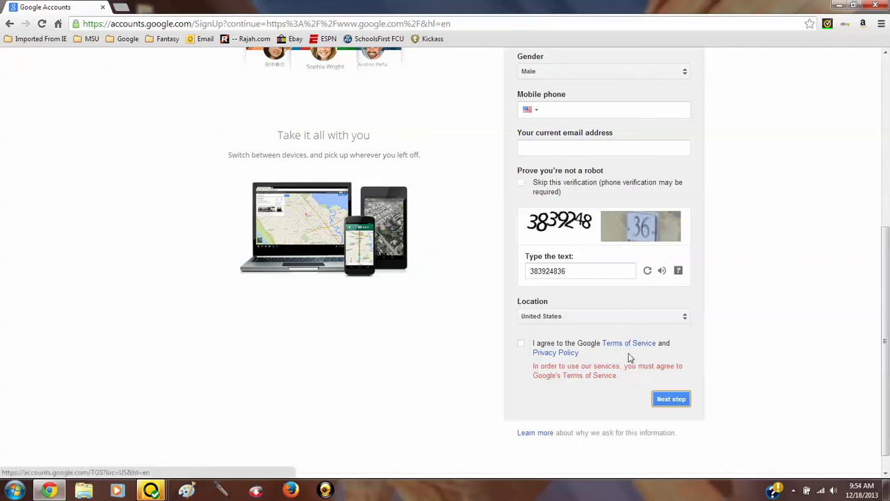
pyautogui.click(521, 345)
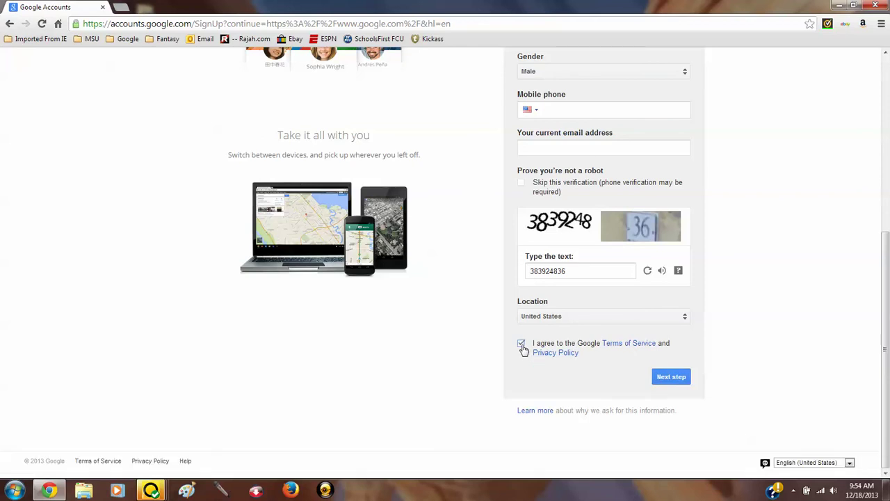
pyautogui.click(675, 381)
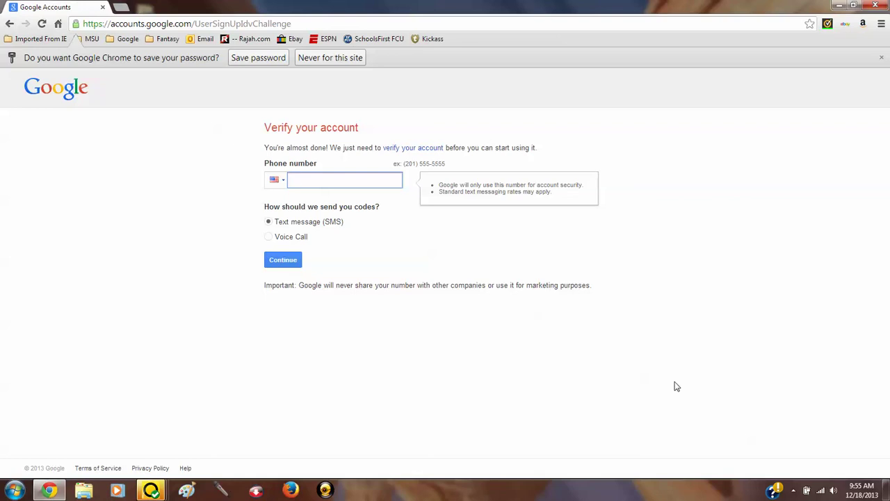
# Enter the mobile phone number from the autofill suggestion and request an SMS code.
pyautogui.write('714')
pyautogui.click(322, 197)
pyautogui.click(288, 260)
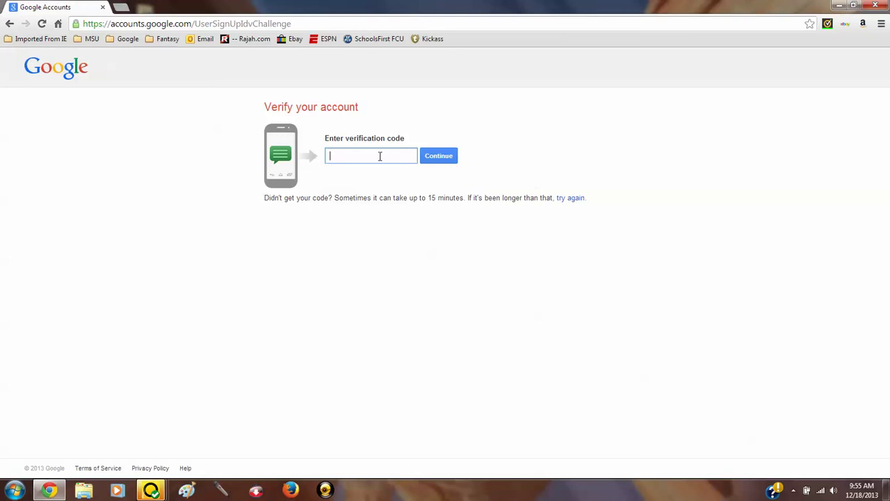
# Enter the texted verification code, retrying with new codes until one is accepted.
pyautogui.click(429, 159)
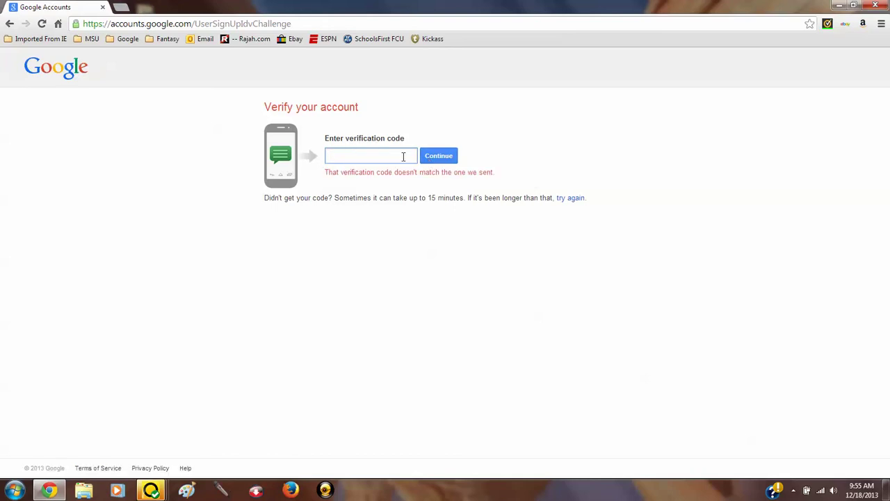
pyautogui.click(441, 162)
pyautogui.click(449, 161)
pyautogui.click(424, 156)
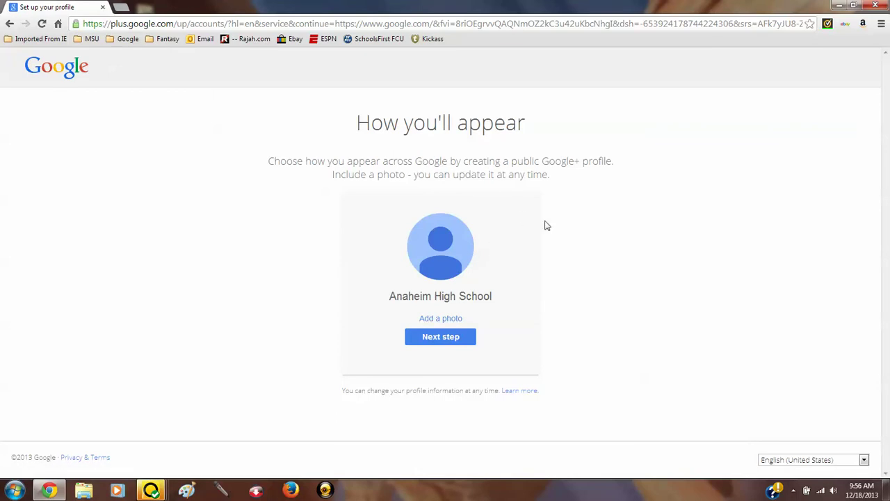
# Cancel the profile photo selection and continue past the 'How you'll appear' page.
pyautogui.click(448, 320)
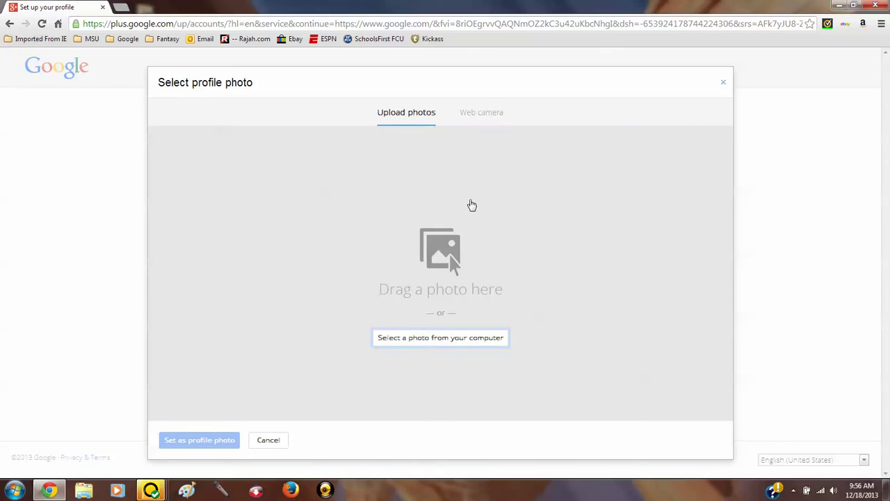
pyautogui.click(277, 441)
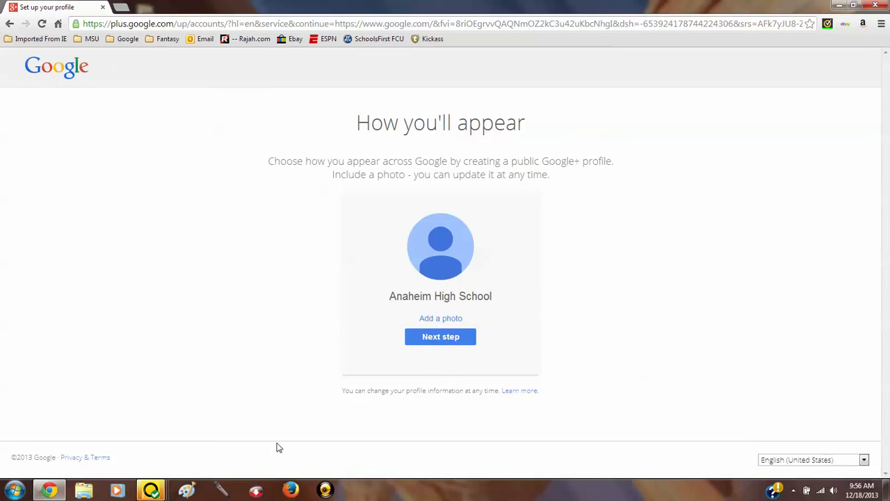
pyautogui.click(439, 341)
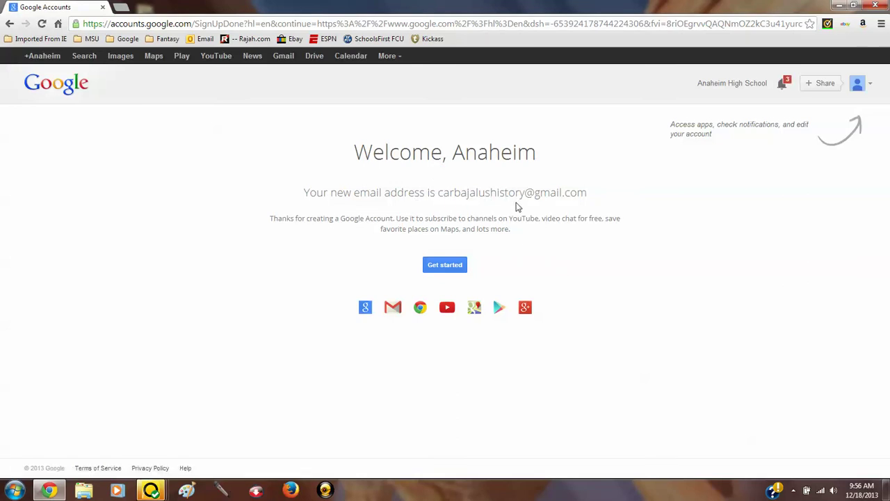
# Choose Get started on the welcome page, then open Gmail from the Google homepage.
pyautogui.click(456, 265)
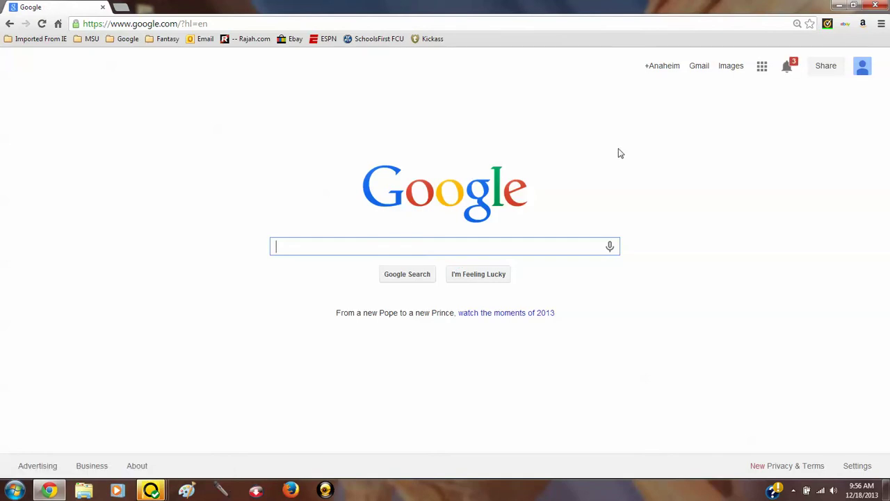
pyautogui.click(700, 68)
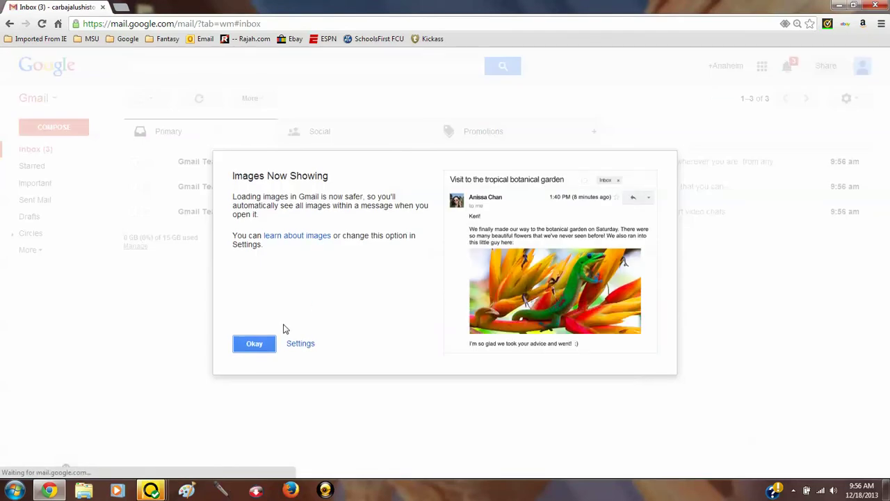
# Dismiss the Images Now Showing notice and welcome tour, then launch Drive from the apps grid.
pyautogui.click(256, 344)
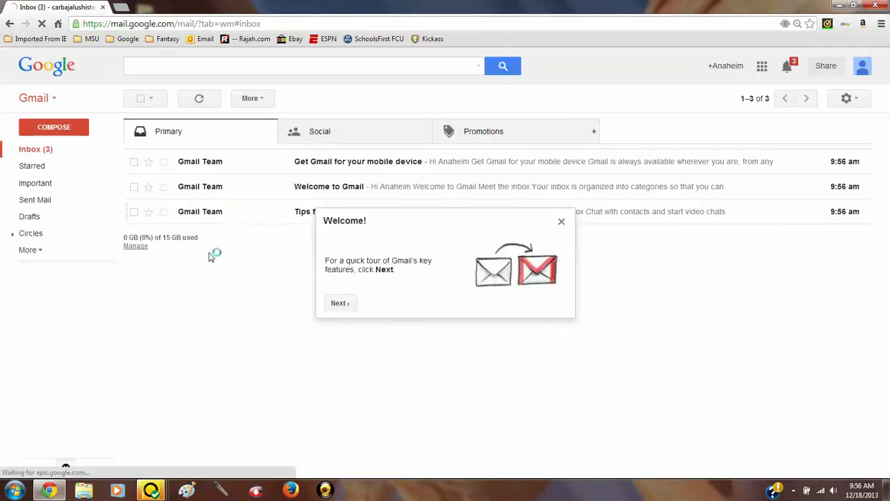
pyautogui.click(561, 222)
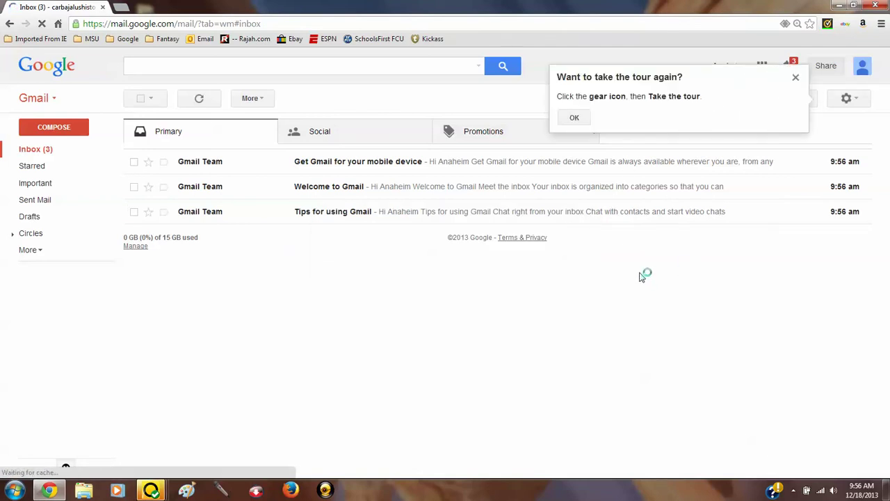
pyautogui.click(797, 78)
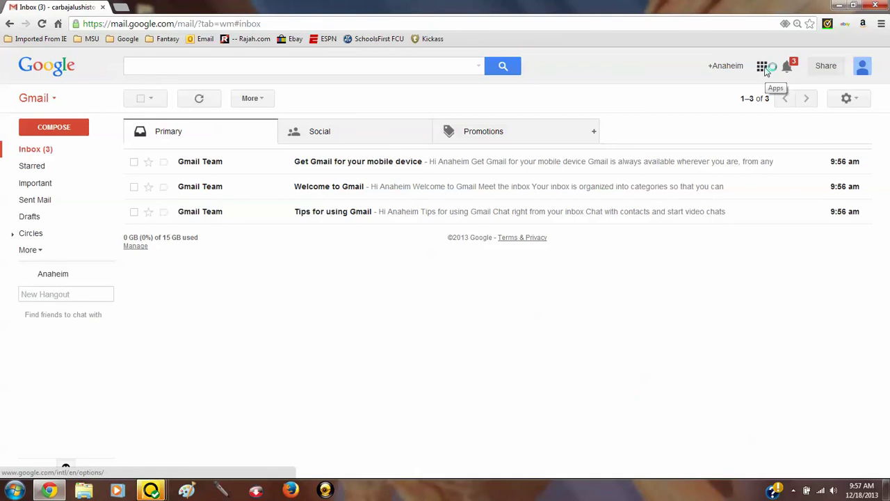
pyautogui.click(763, 67)
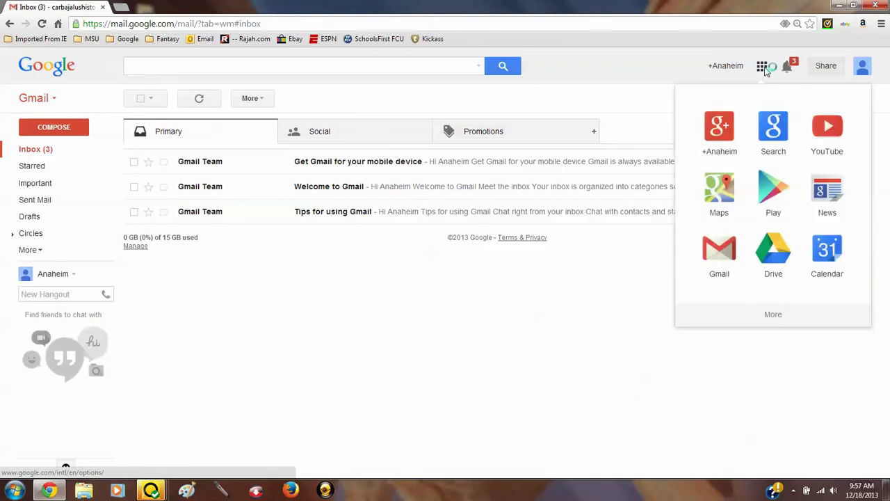
pyautogui.click(776, 250)
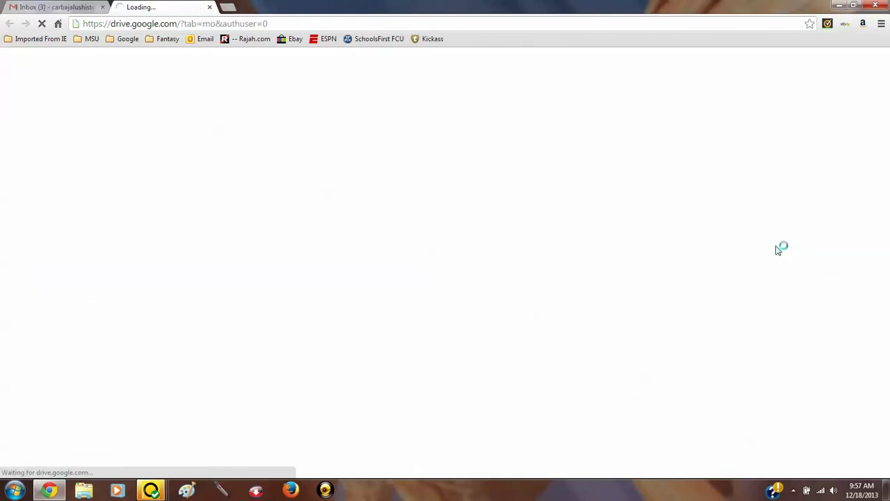